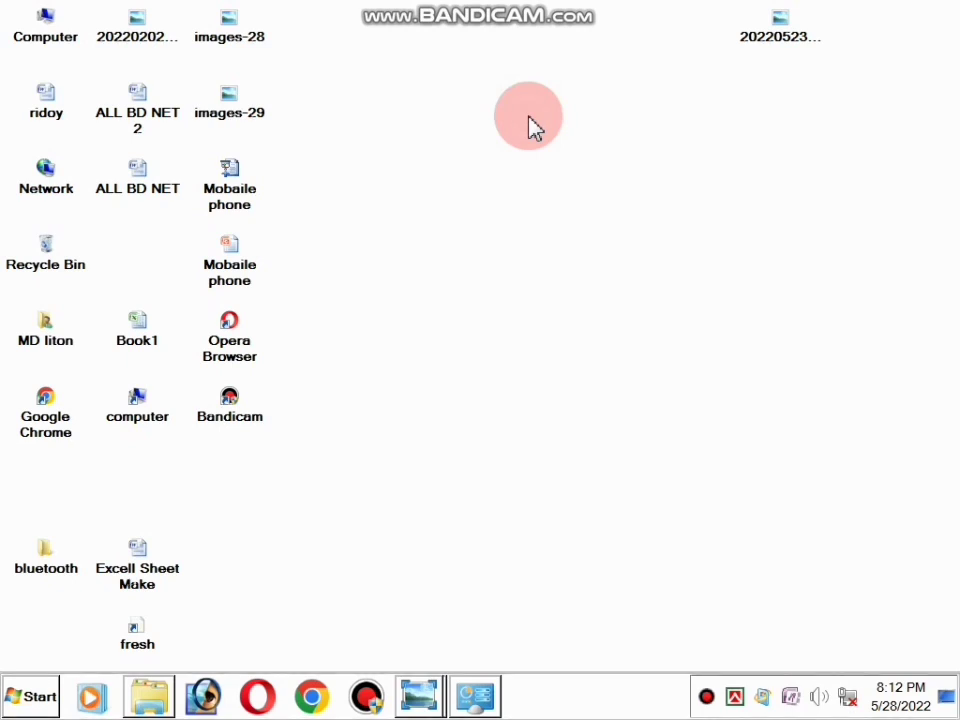
# Create a folder named "ridoy" on the desktop and open it briefly to check its contents
pyautogui.rightClick(529, 117)
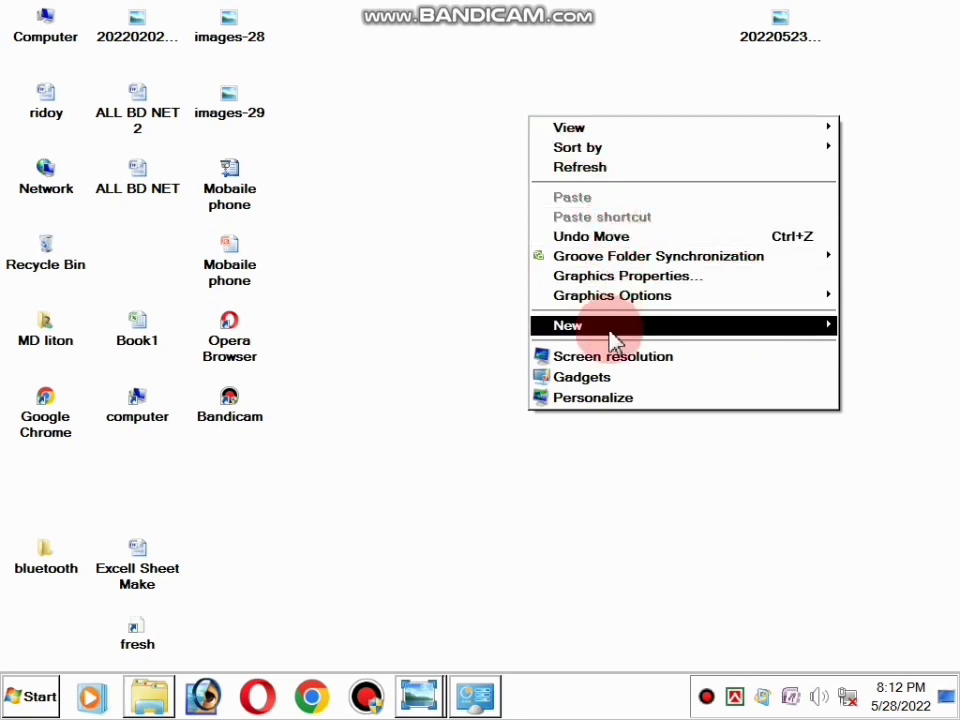
pyautogui.moveTo(619, 336)
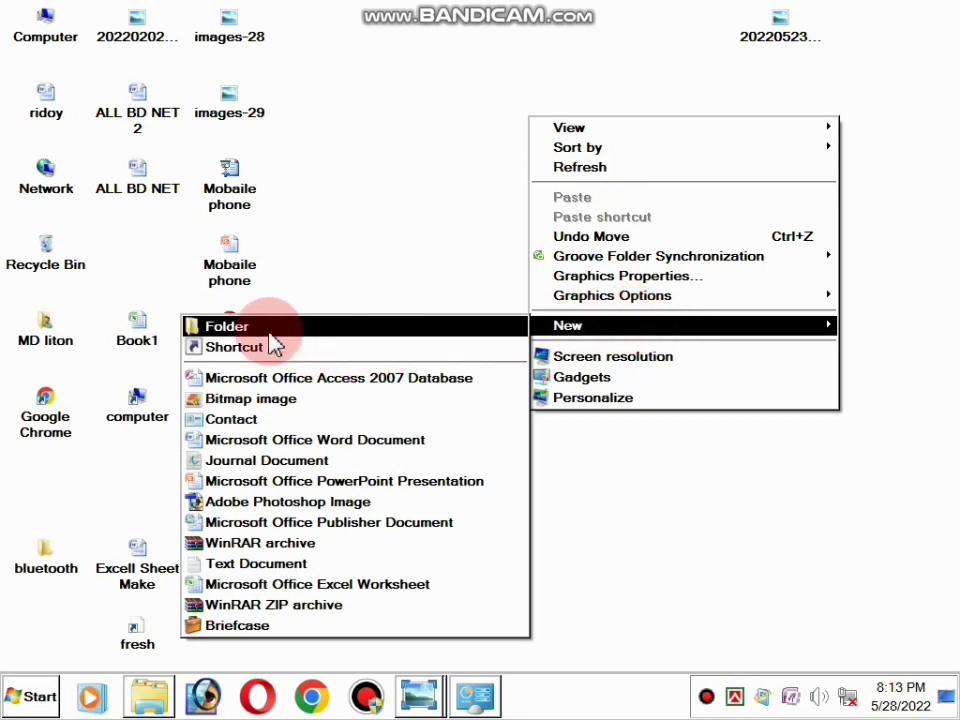
pyautogui.click(342, 333)
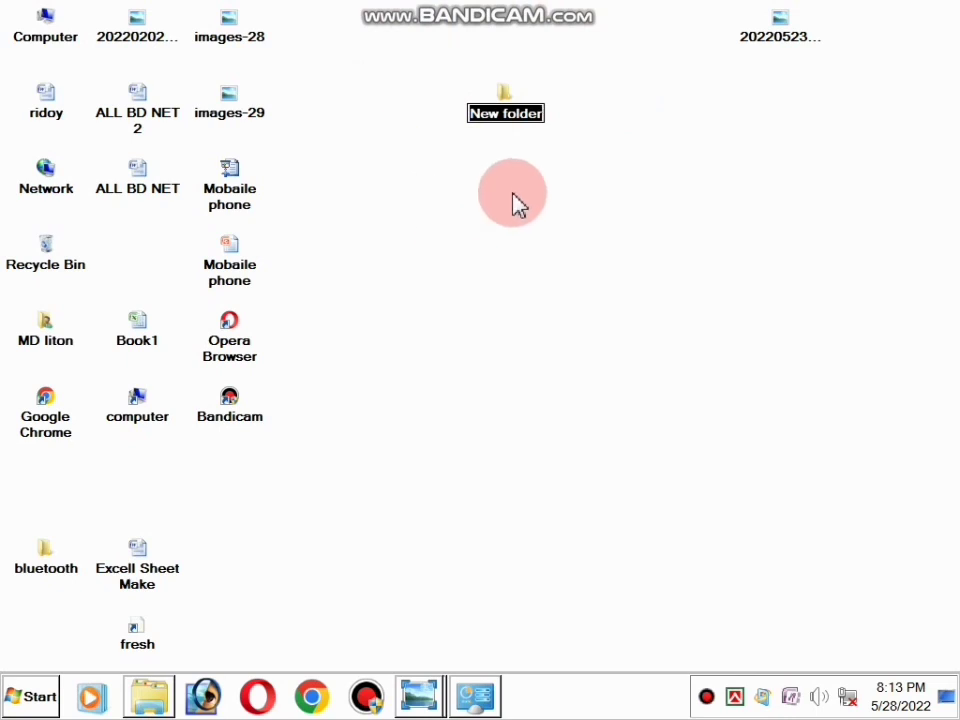
pyautogui.press('BackSpace')
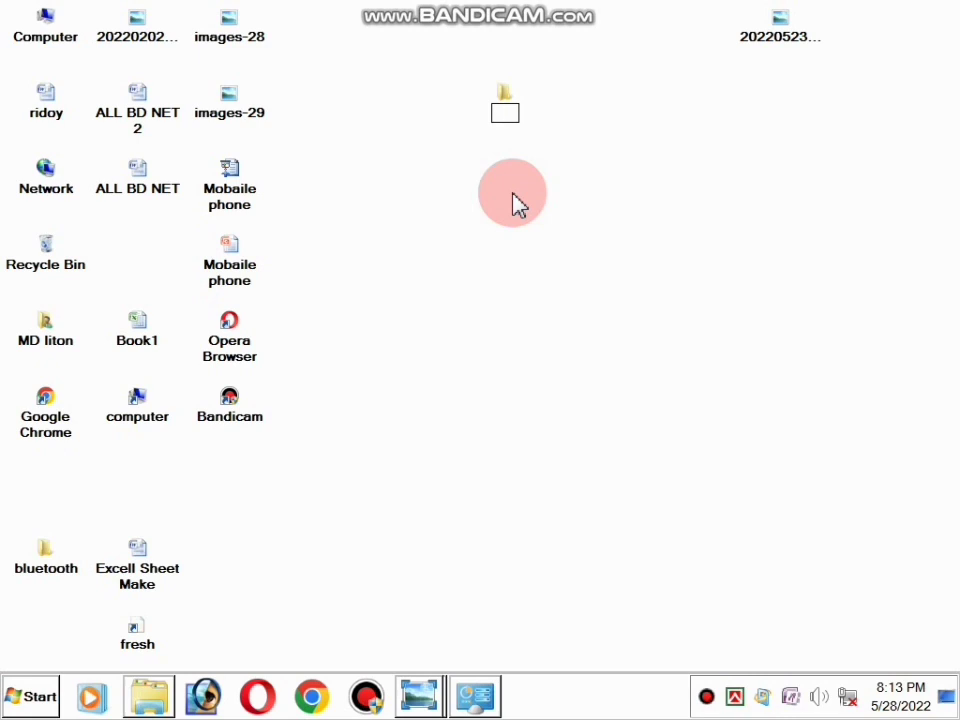
pyautogui.write('ri')
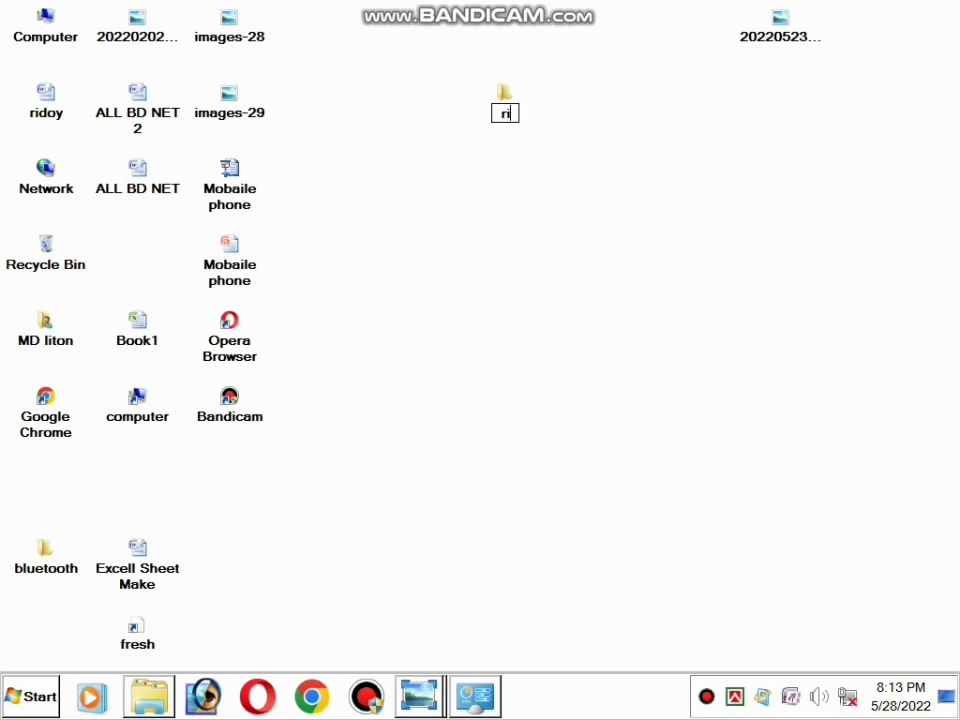
pyautogui.write('doy')
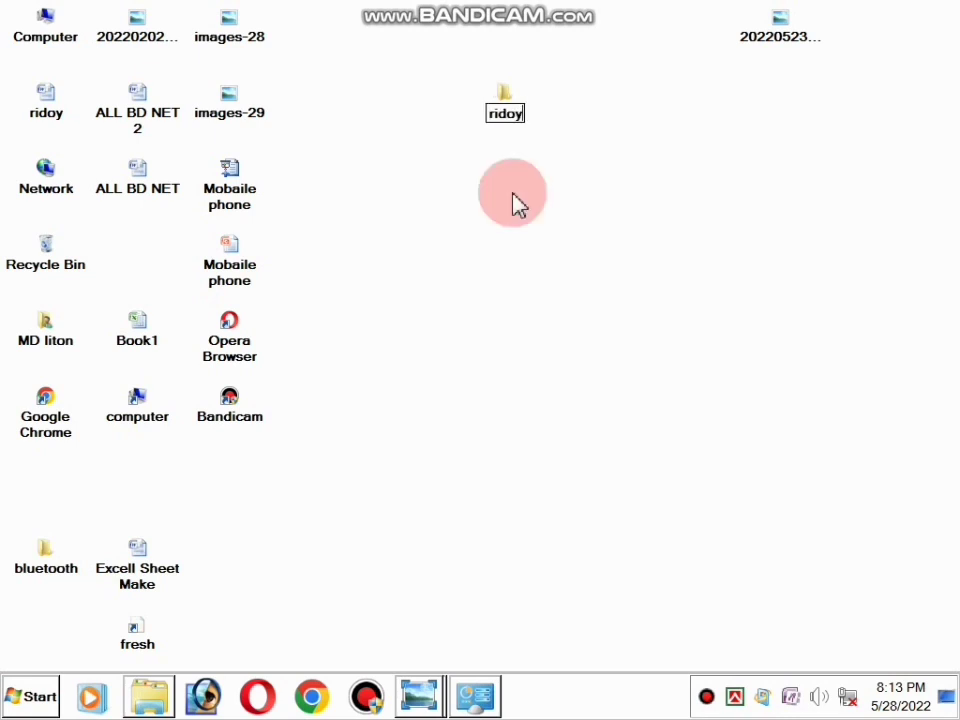
pyautogui.press('Return')
pyautogui.click(517, 203)
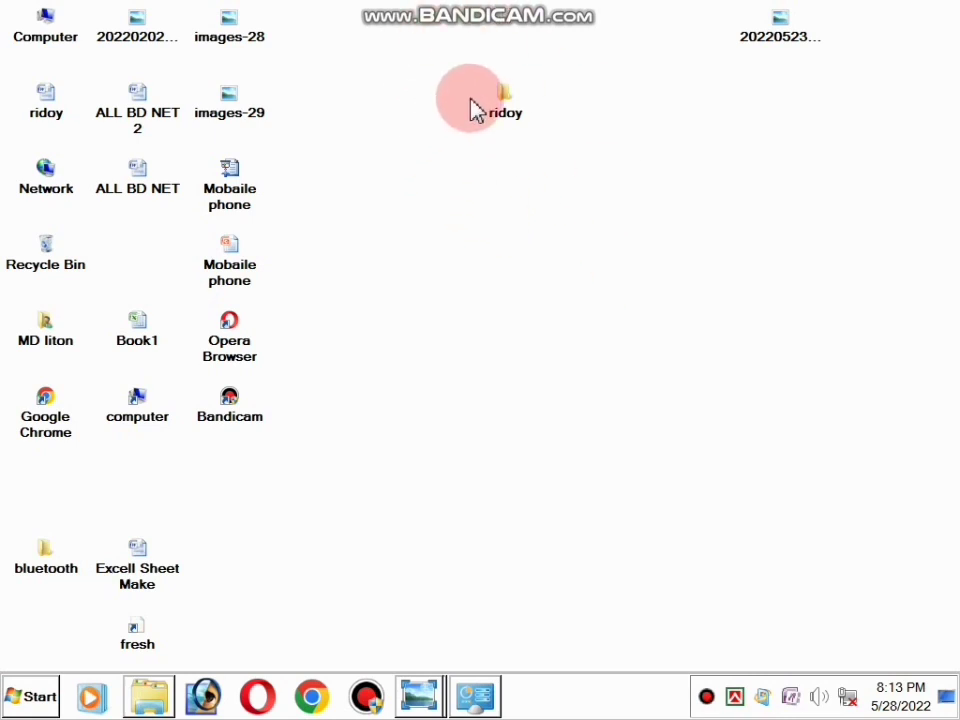
pyautogui.doubleClick(500, 97)
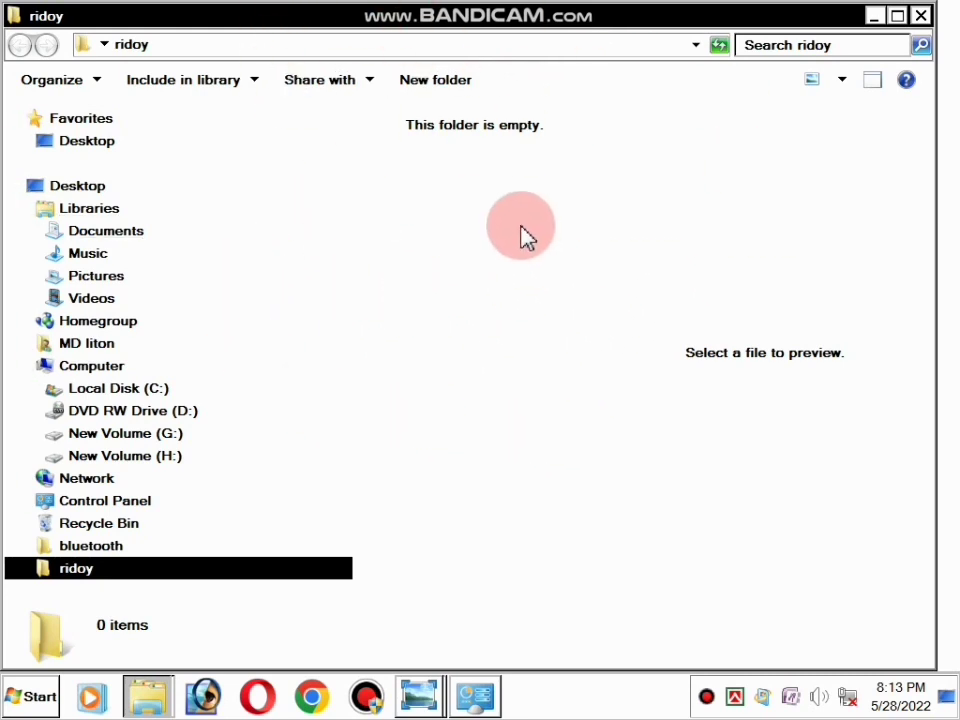
pyautogui.click(921, 15)
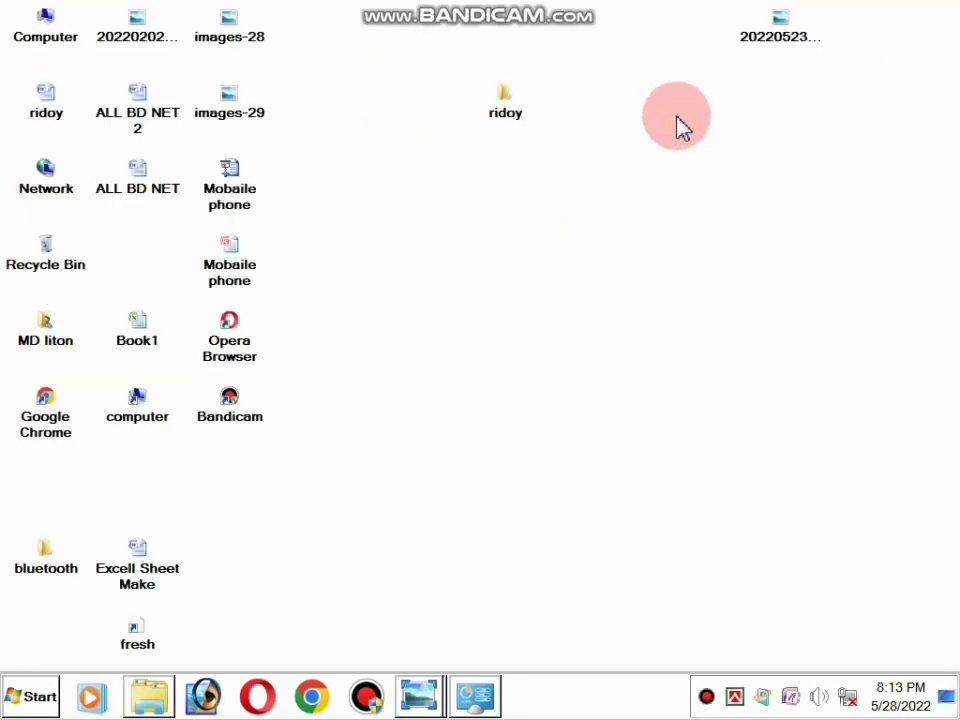
# Copy the desktop image 20220523_070526 into the ridoy folder and reopen the folder to check it
pyautogui.rightClick(775, 40)
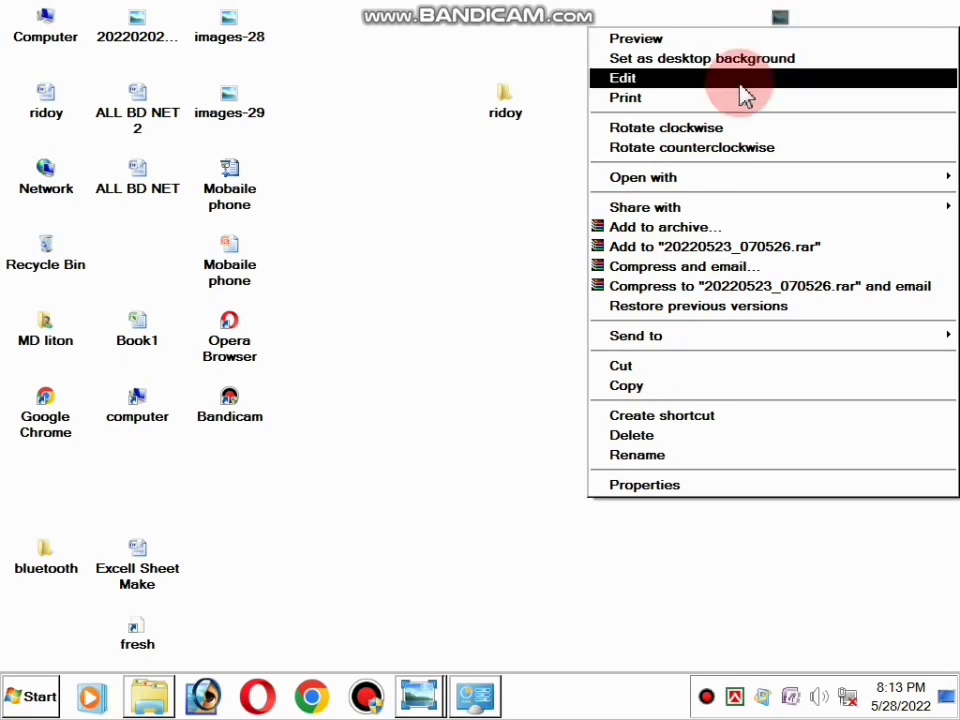
pyautogui.click(632, 387)
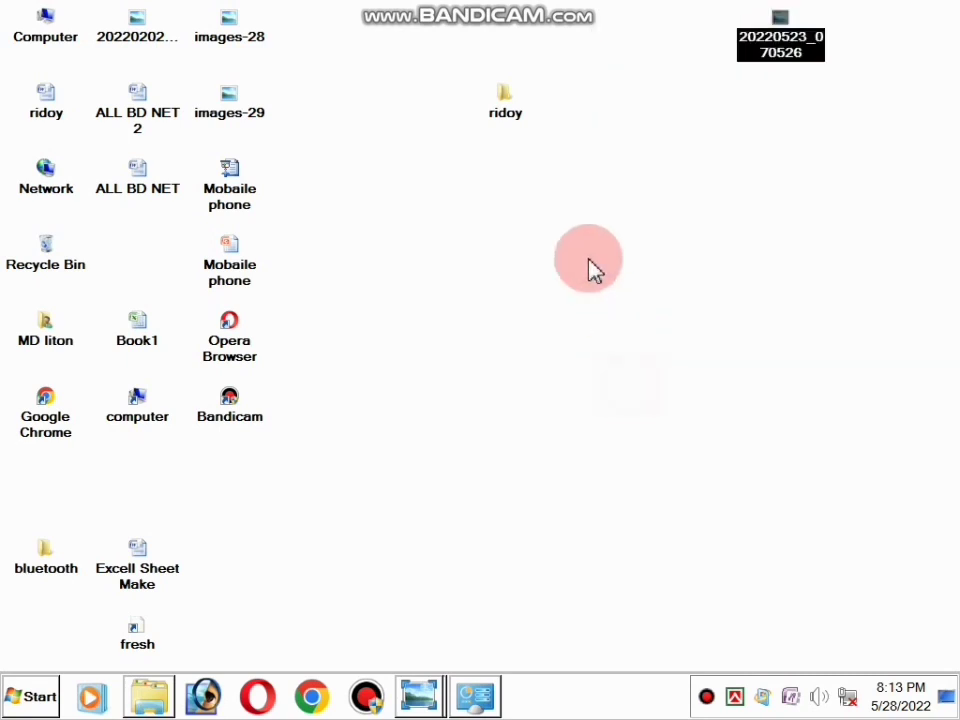
pyautogui.doubleClick(497, 106)
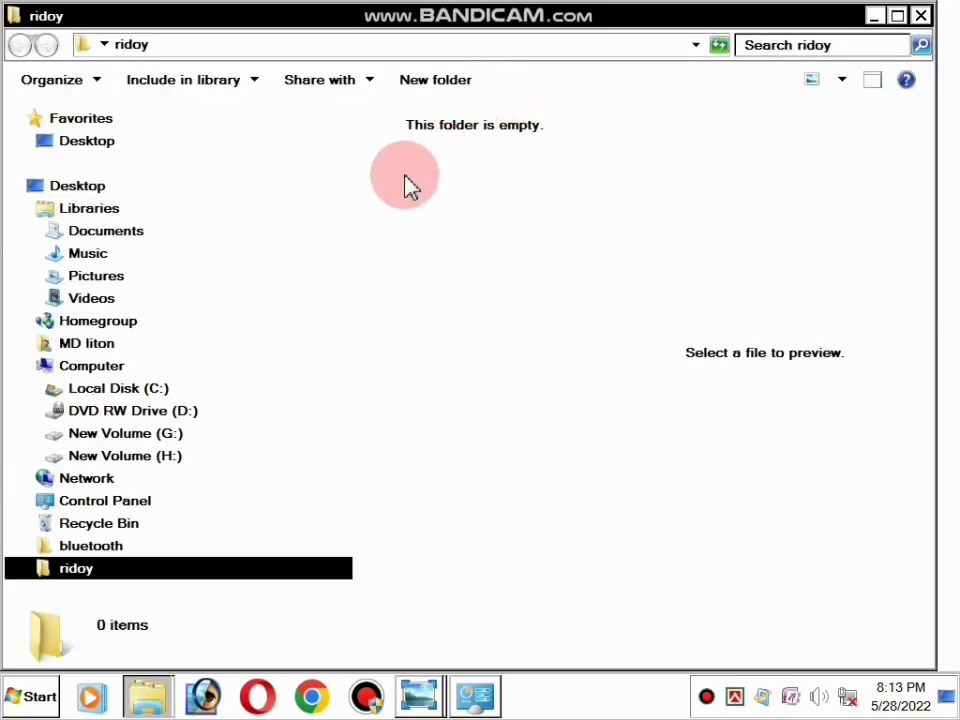
pyautogui.rightClick(407, 205)
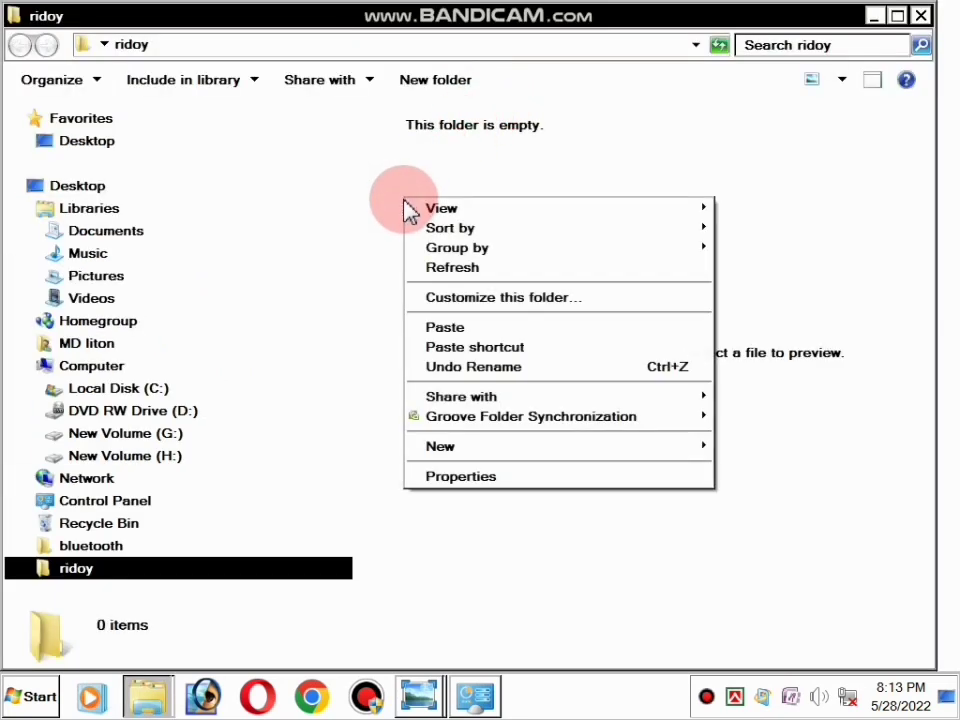
pyautogui.click(455, 326)
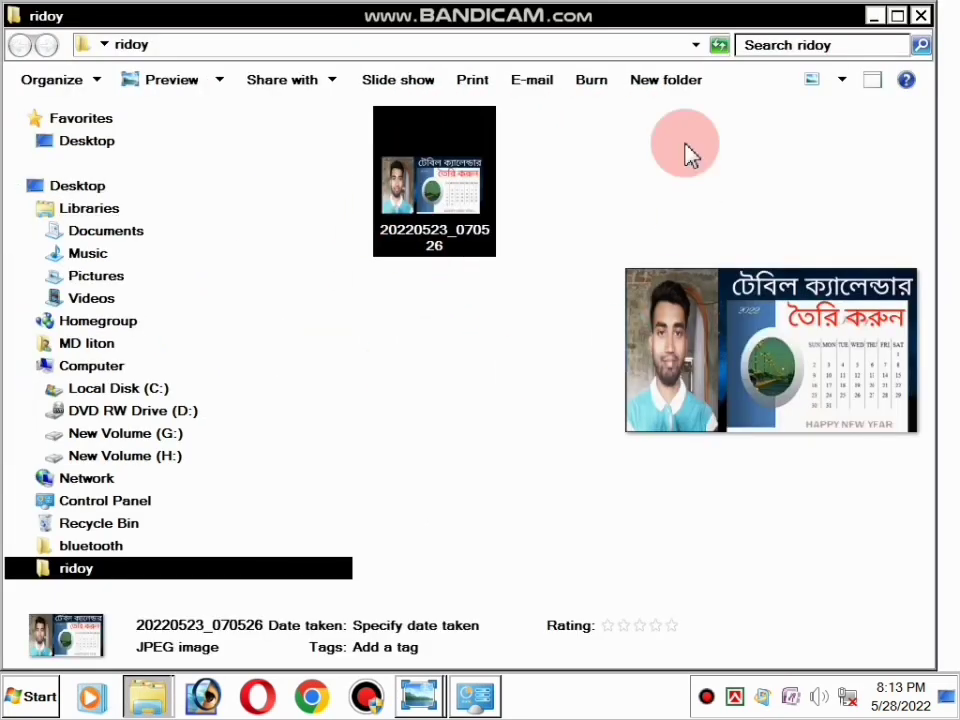
pyautogui.click(921, 17)
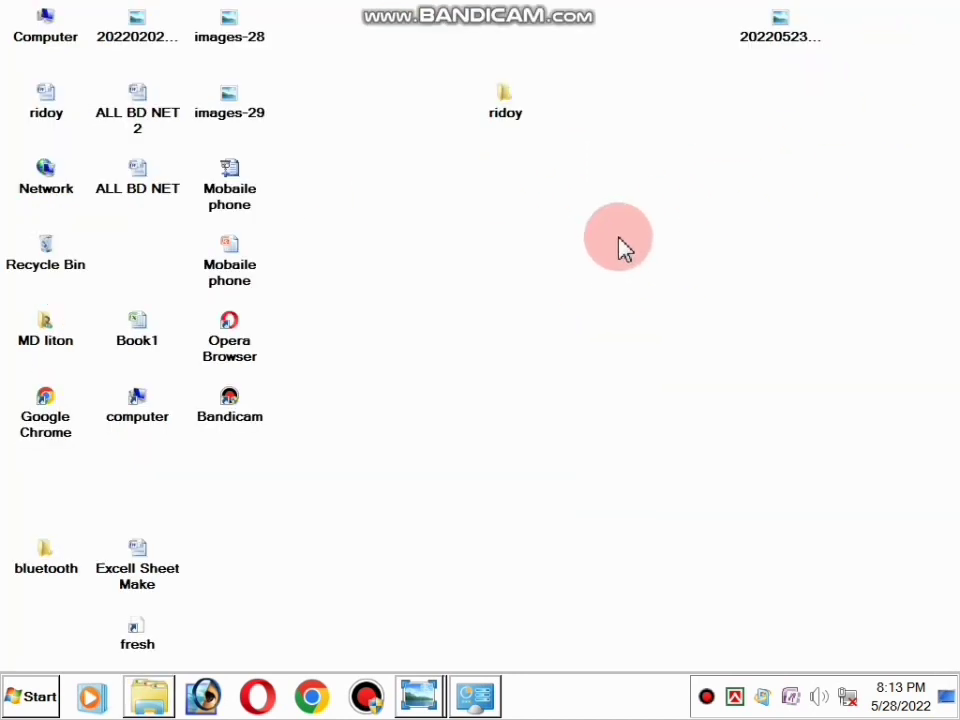
pyautogui.doubleClick(507, 106)
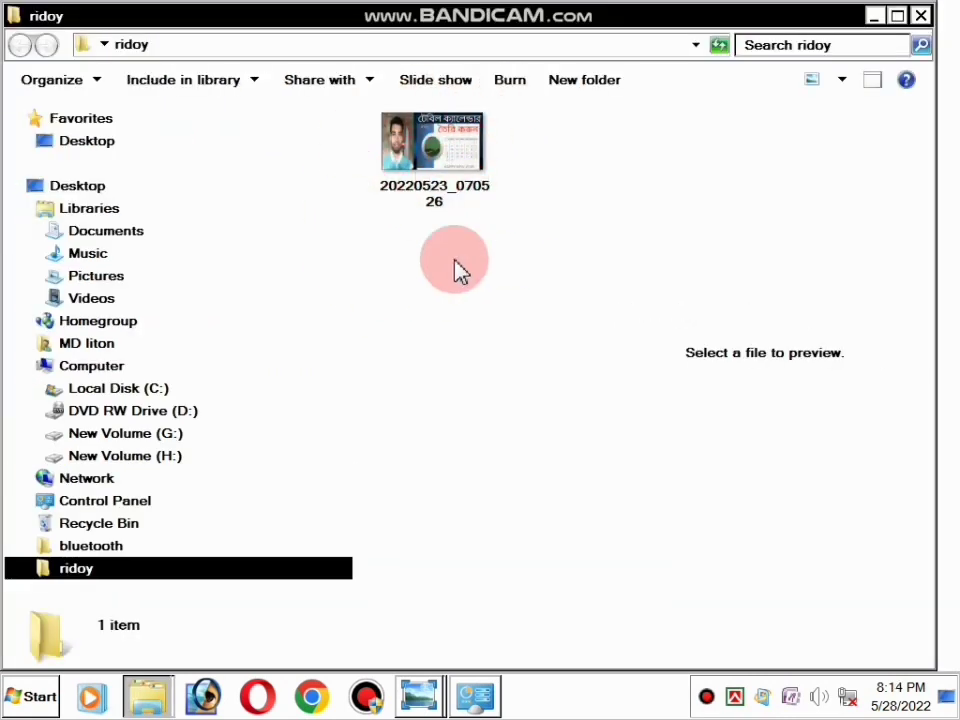
pyautogui.click(921, 16)
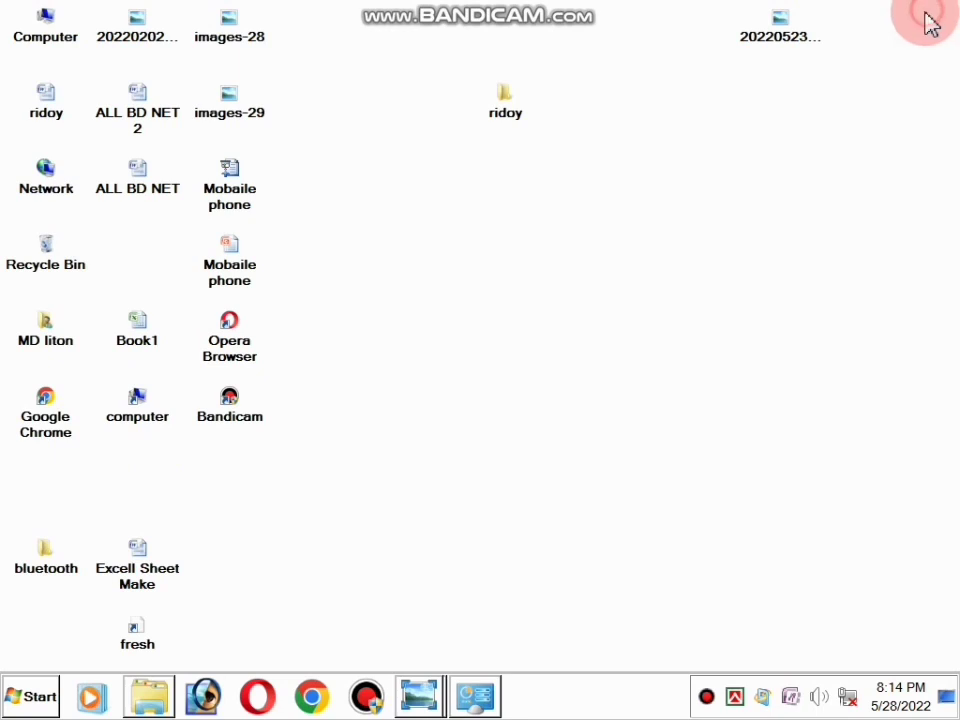
# Deny the Administrators group Full control of the ridoy folder in its security permissions and accept the deny entry
pyautogui.rightClick(507, 114)
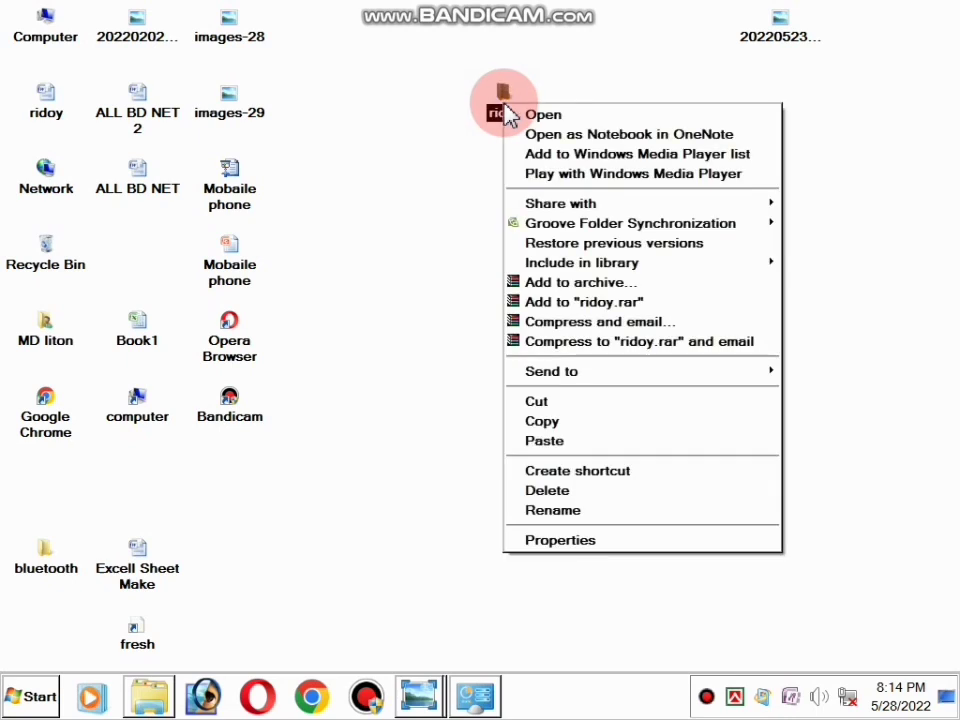
pyautogui.click(560, 540)
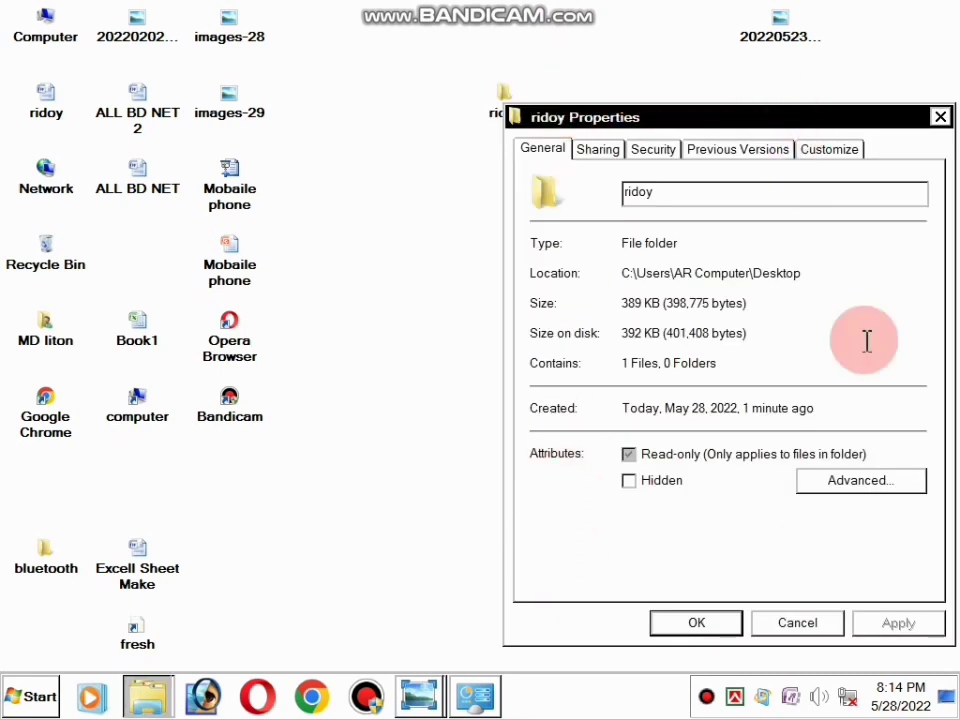
pyautogui.click(653, 152)
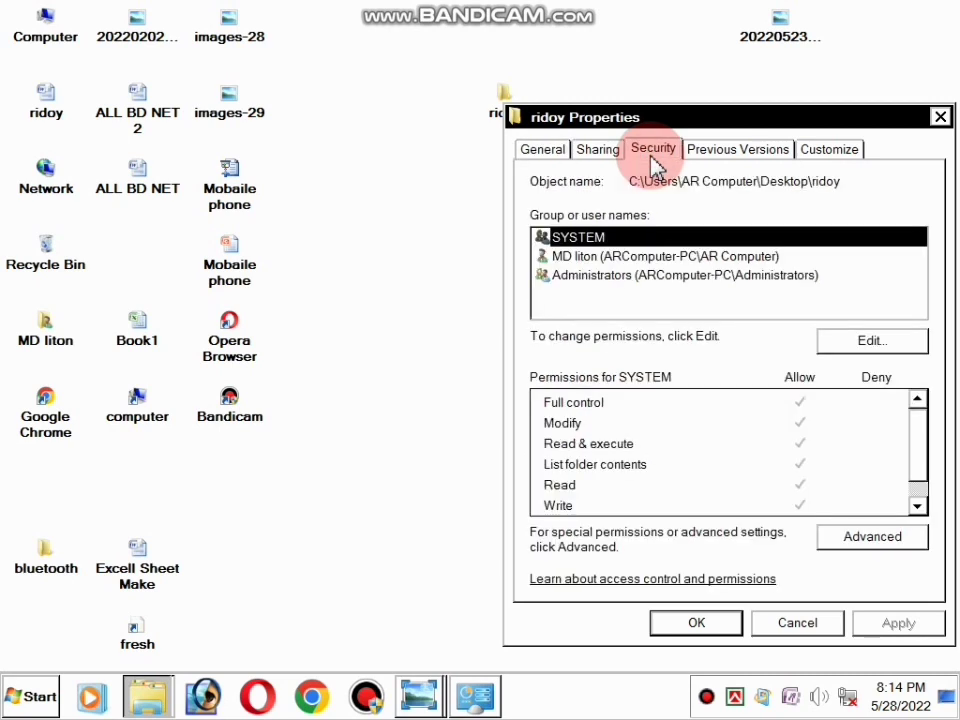
pyautogui.click(617, 283)
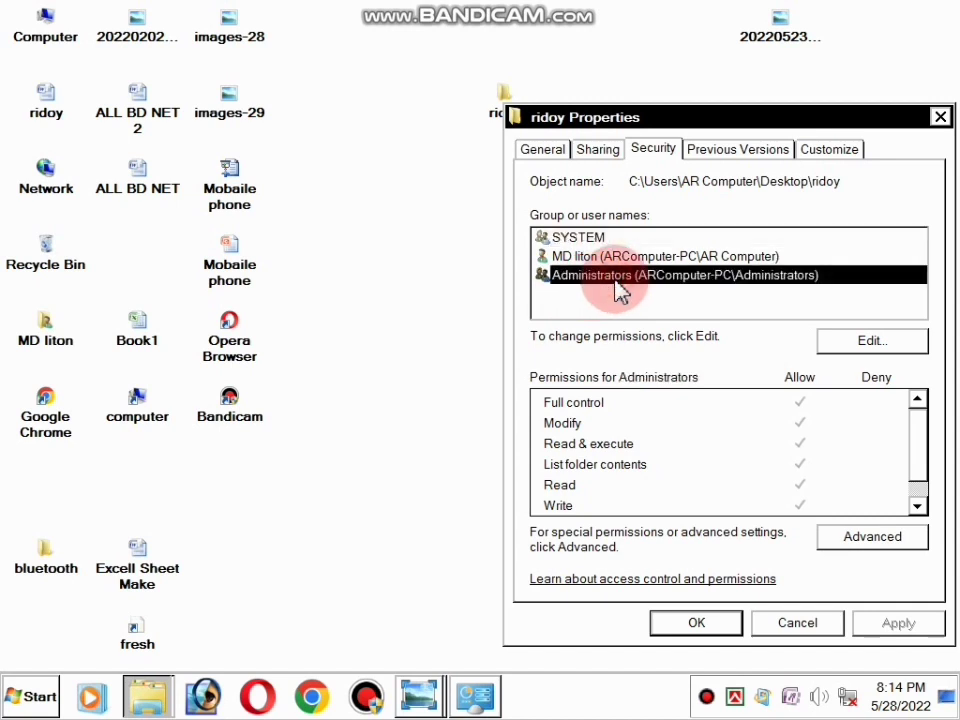
pyautogui.click(878, 344)
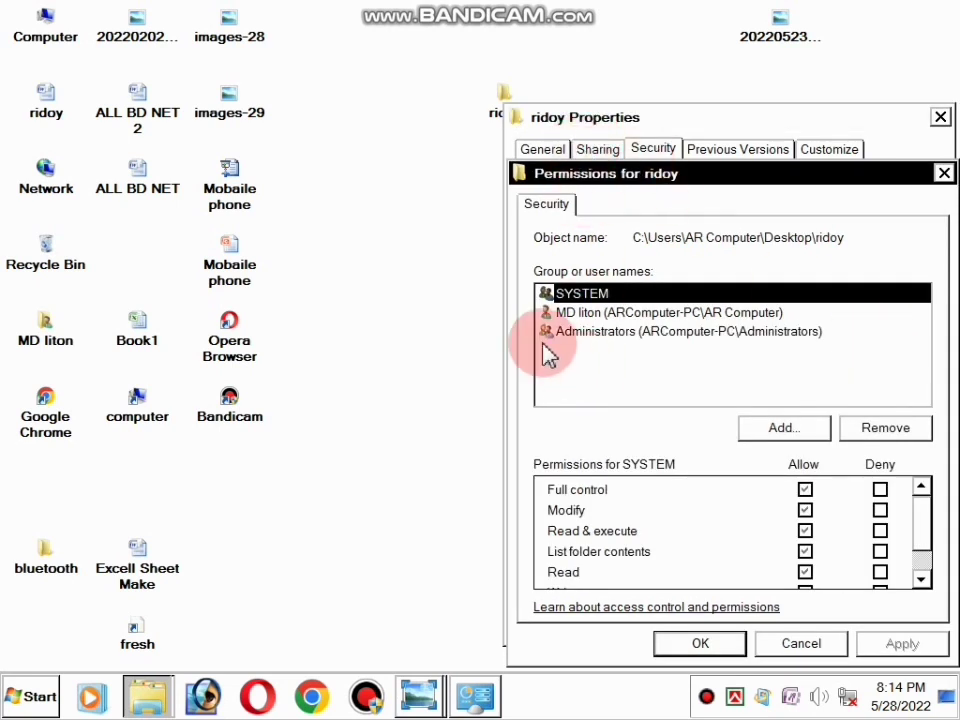
pyautogui.click(604, 336)
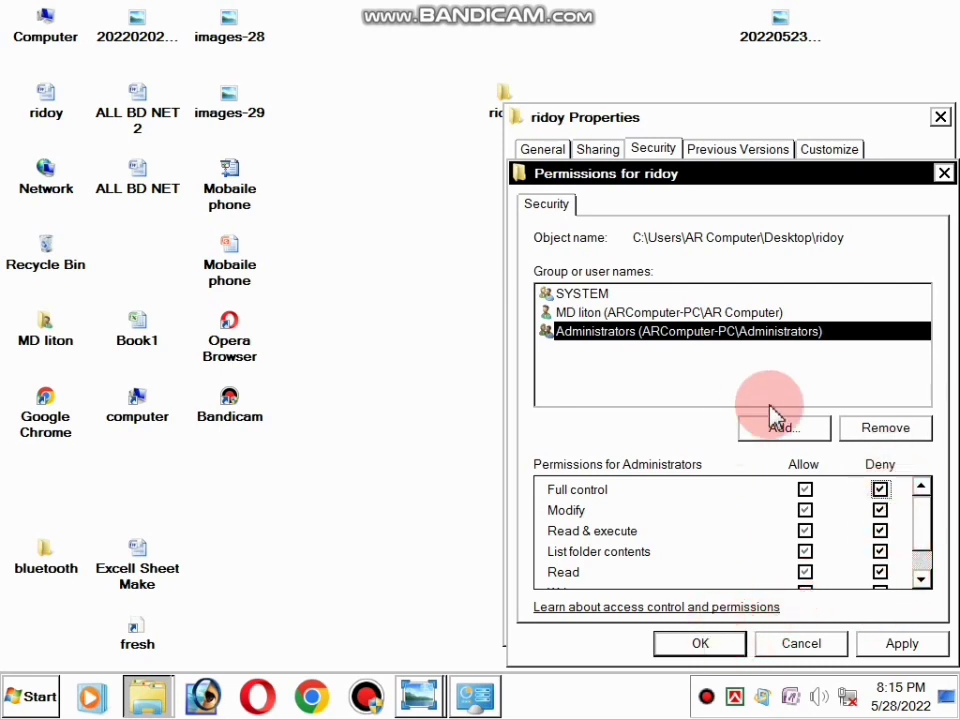
pyautogui.click(716, 644)
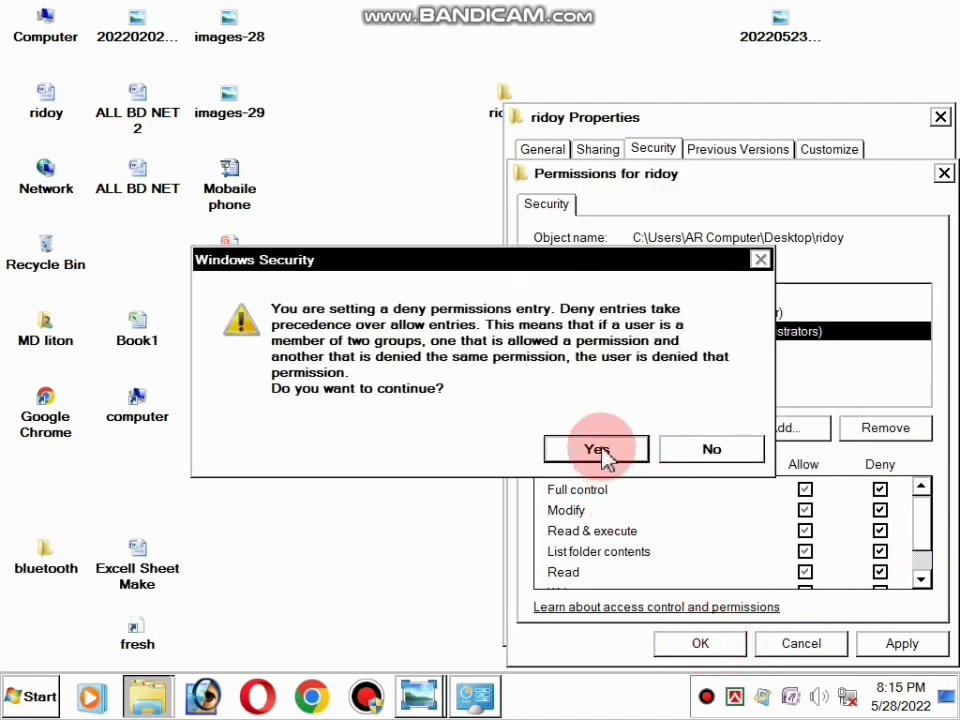
pyautogui.click(597, 450)
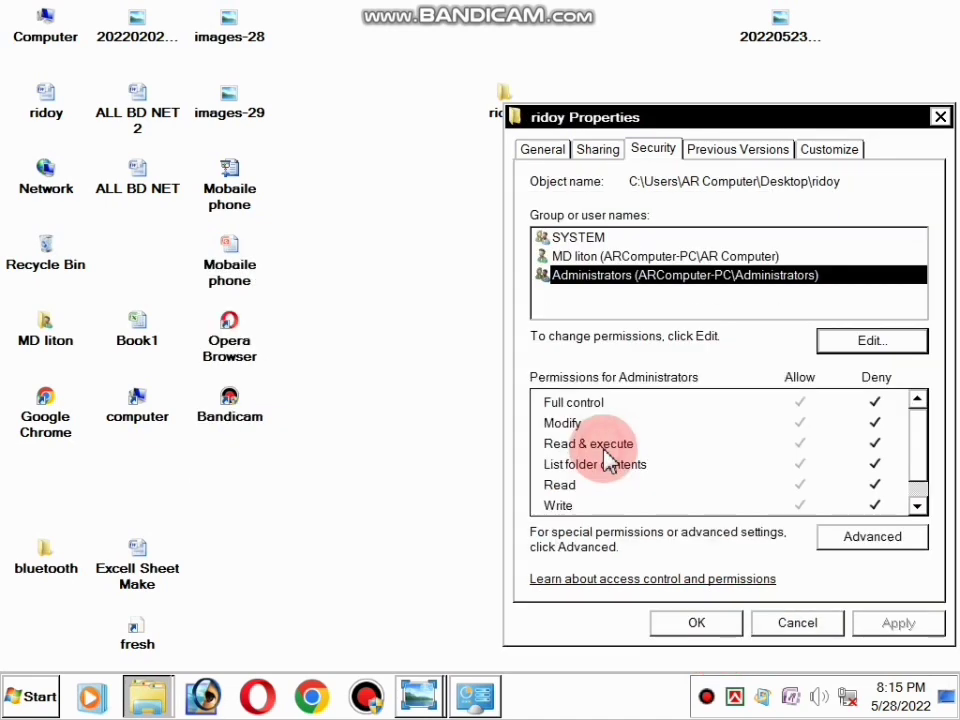
pyautogui.click(699, 626)
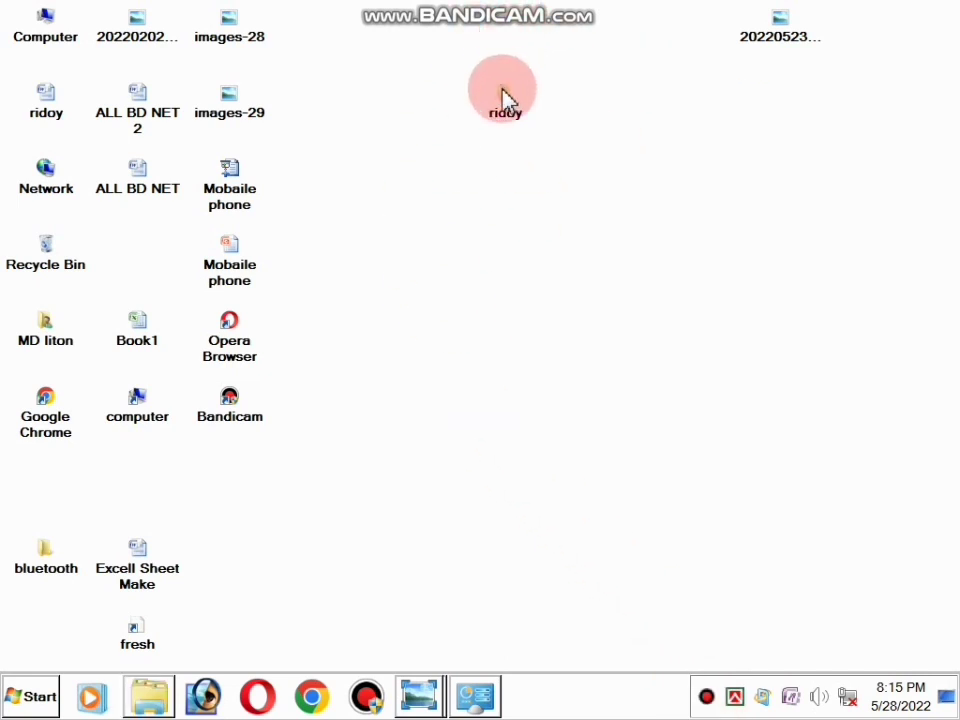
# Test the lock by trying to open the ridoy folder and requesting permanent access, dismissing the access dialogs
pyautogui.moveTo(503, 90); pyautogui.dragTo(505, 101)
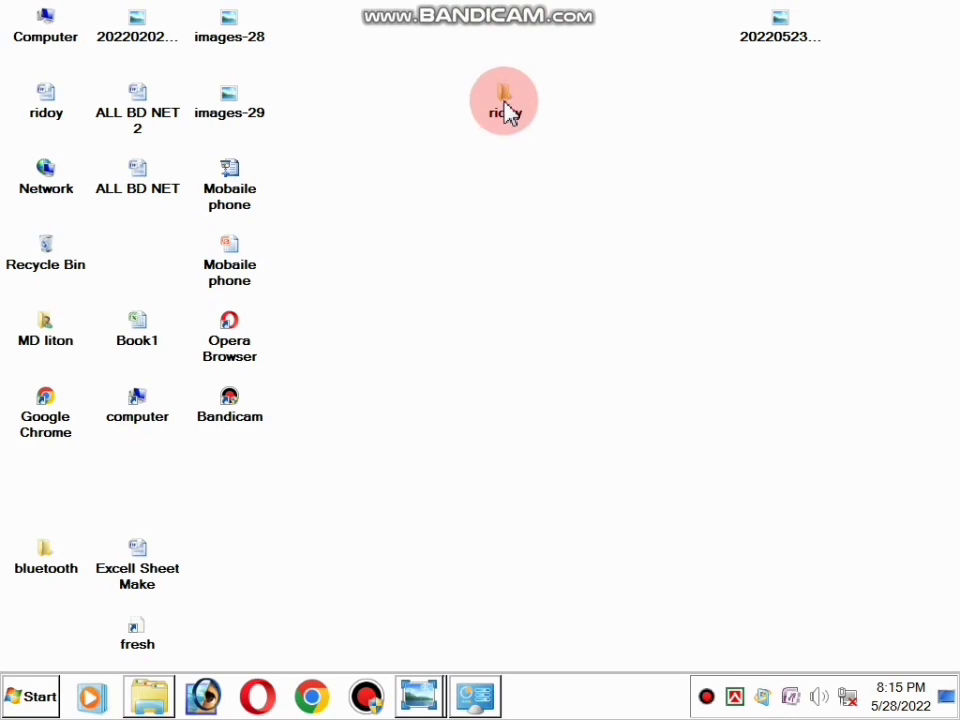
pyautogui.doubleClick(505, 105)
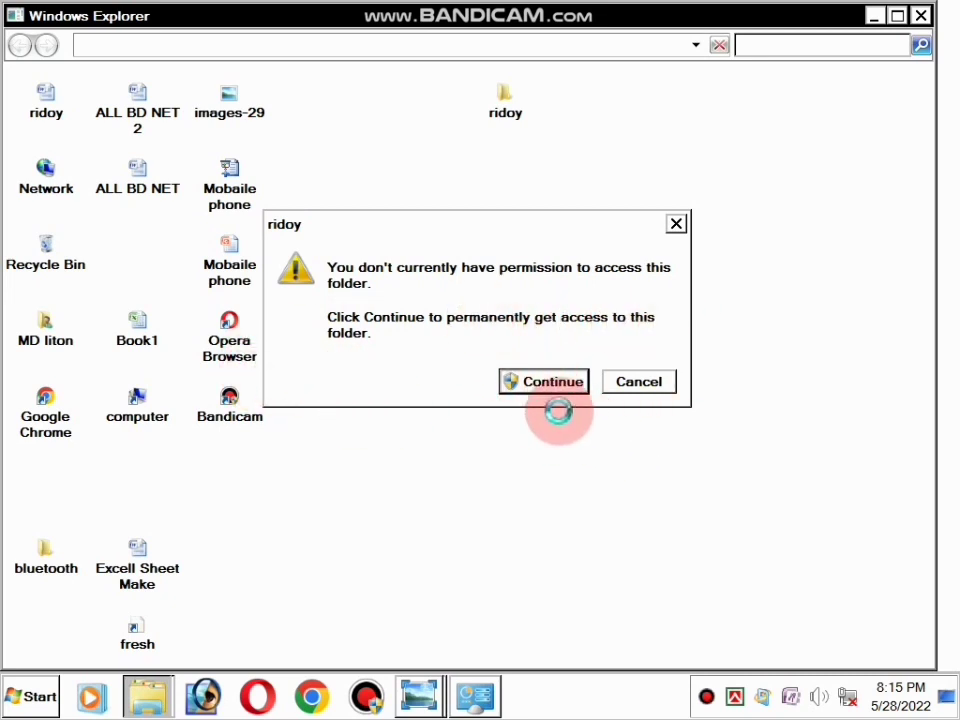
pyautogui.click(545, 384)
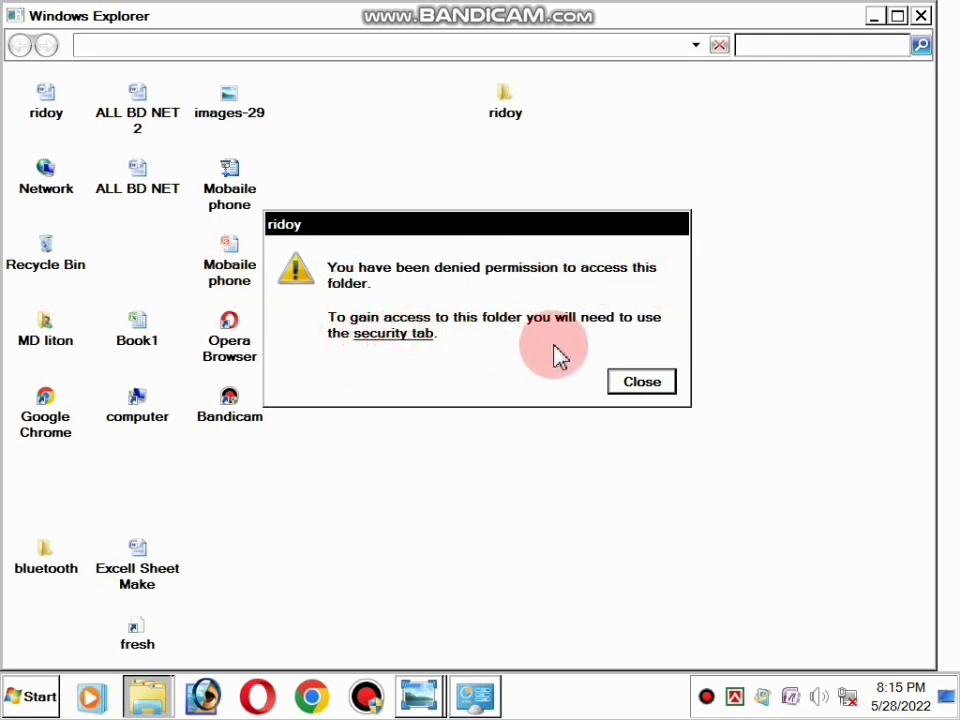
pyautogui.doubleClick(232, 342)
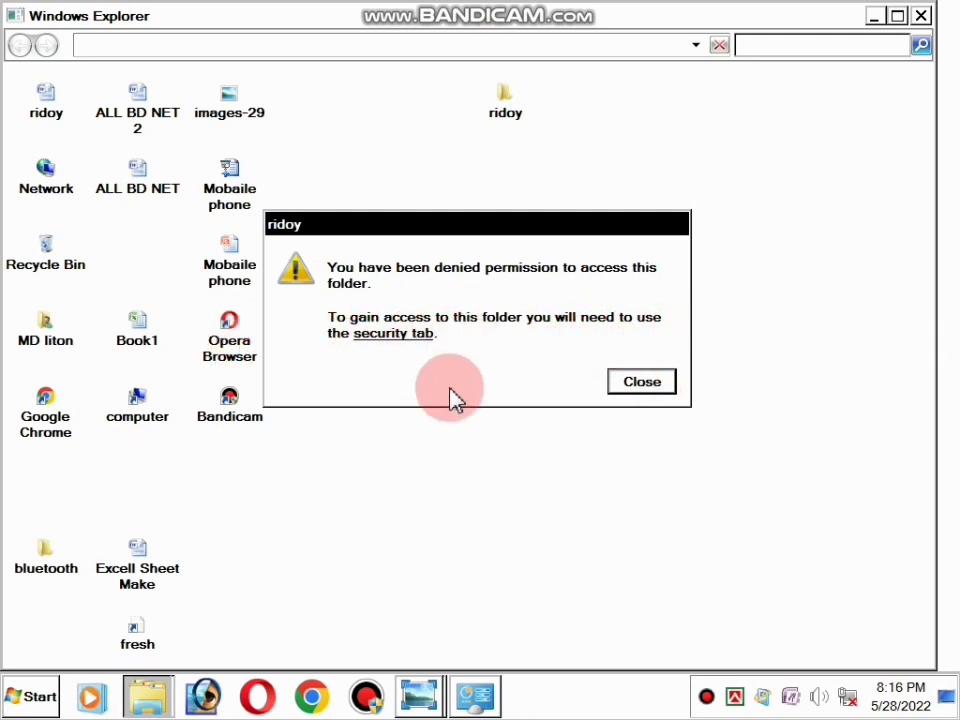
pyautogui.click(643, 390)
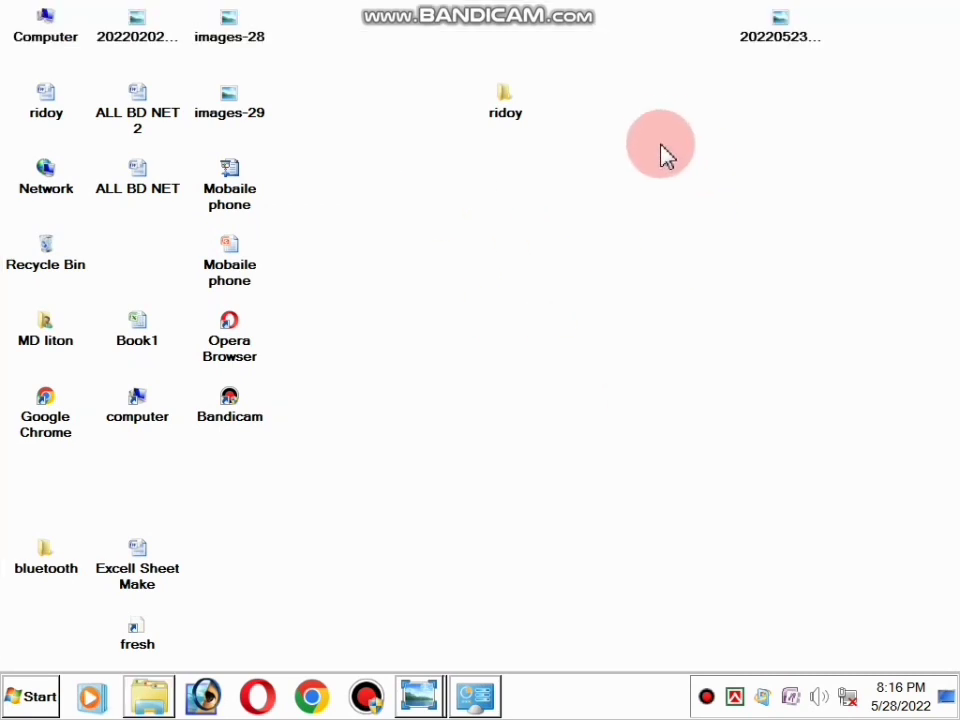
pyautogui.doubleClick(499, 115)
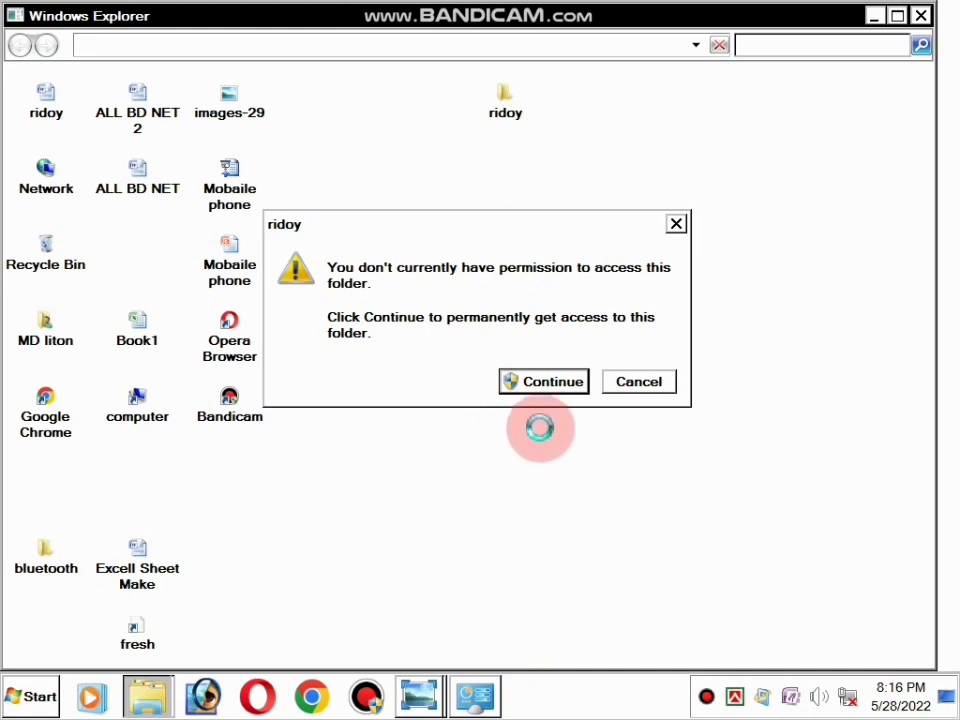
pyautogui.click(676, 225)
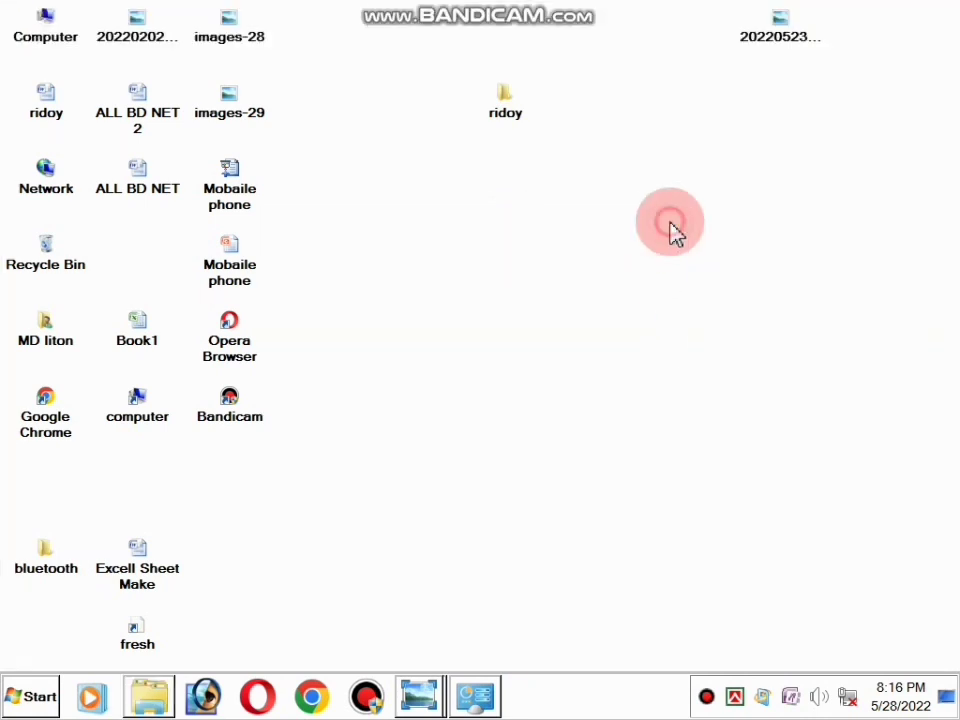
# Remove the Administrators group's deny permissions from the ridoy desktop folder in its security properties and accept the change
pyautogui.rightClick(508, 116)
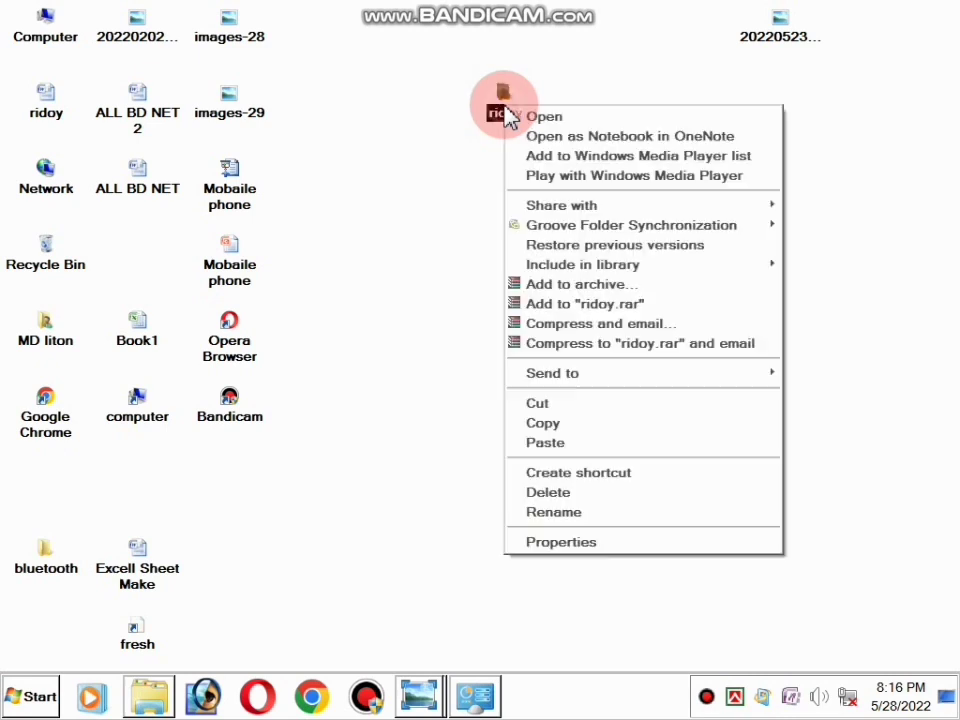
pyautogui.click(589, 545)
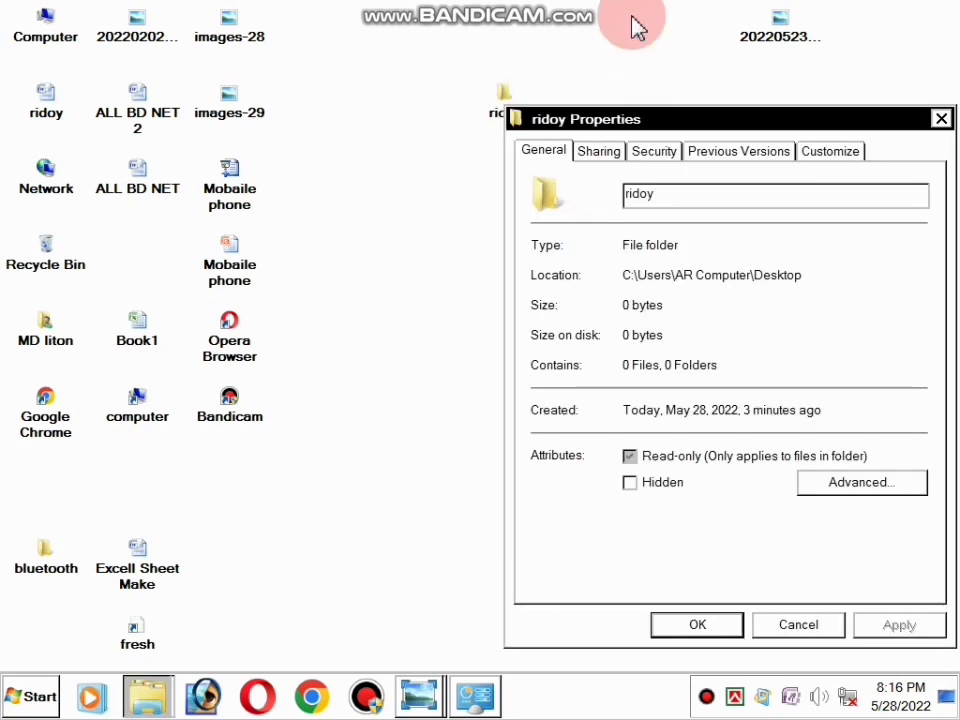
pyautogui.click(669, 162)
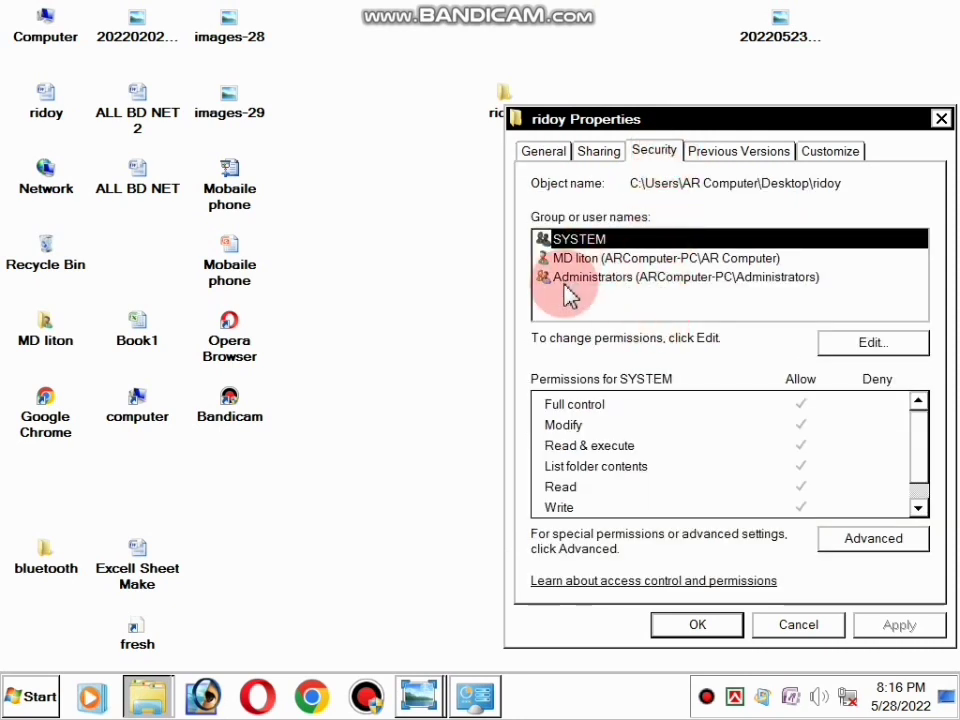
pyautogui.click(625, 281)
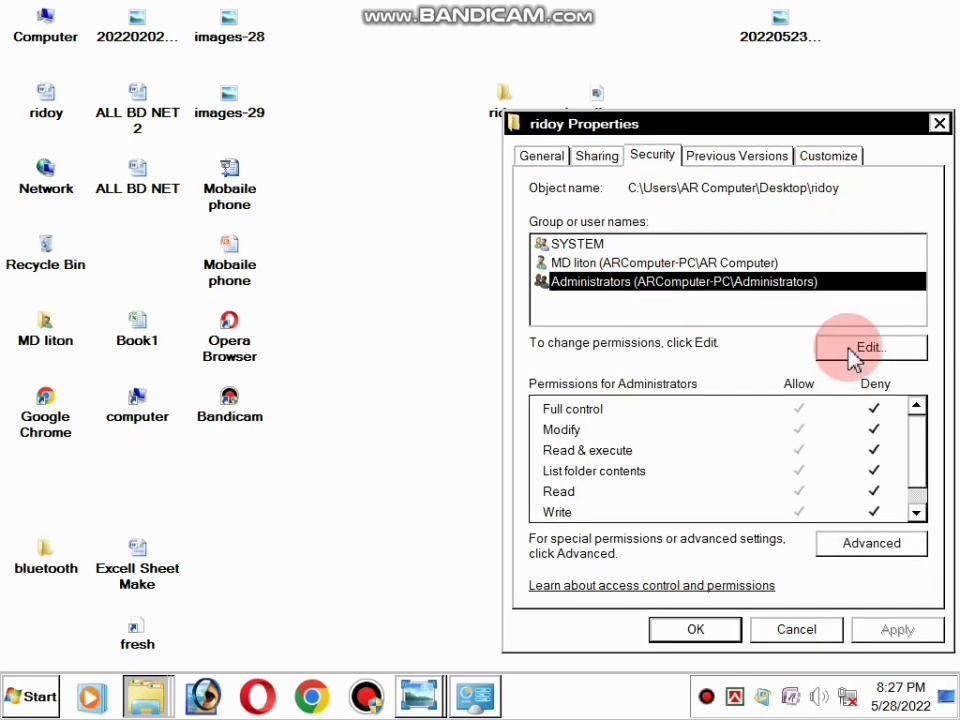
pyautogui.click(853, 350)
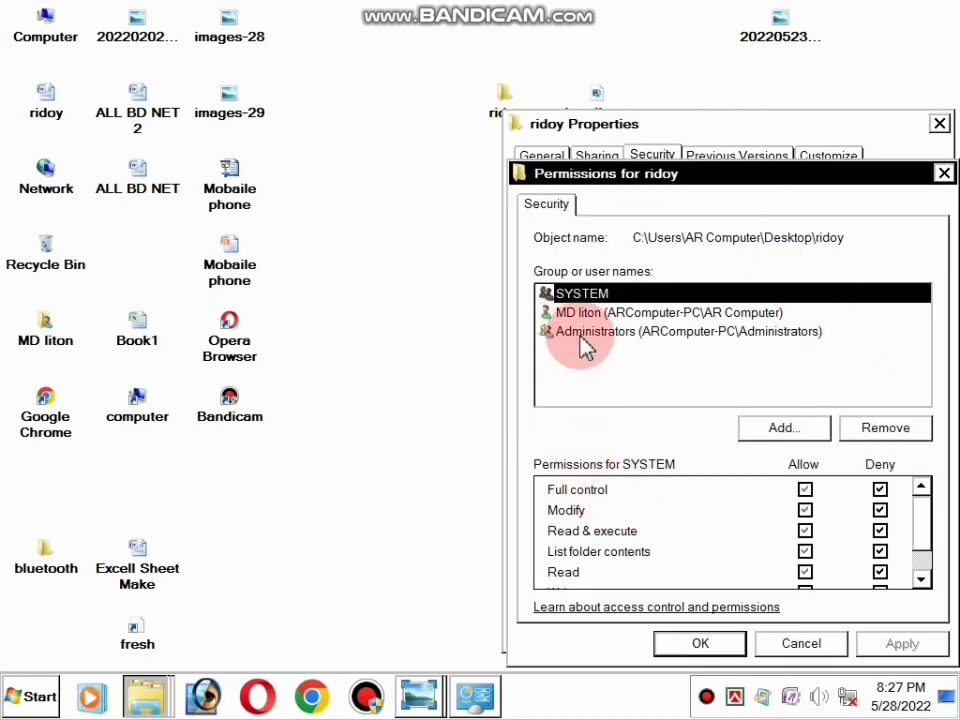
pyautogui.click(620, 340)
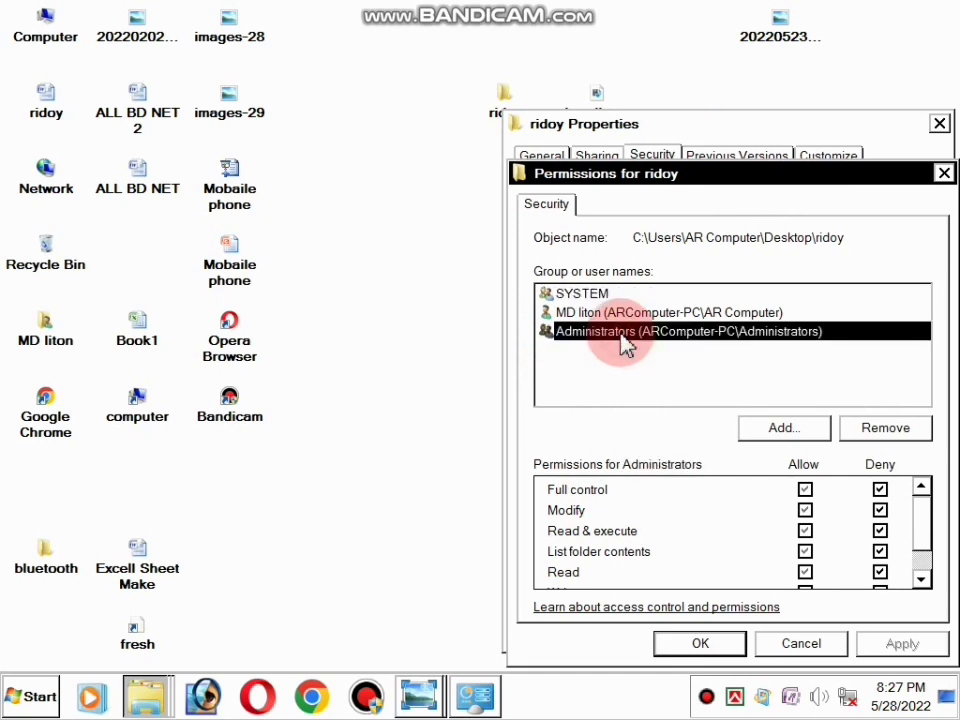
pyautogui.click(867, 436)
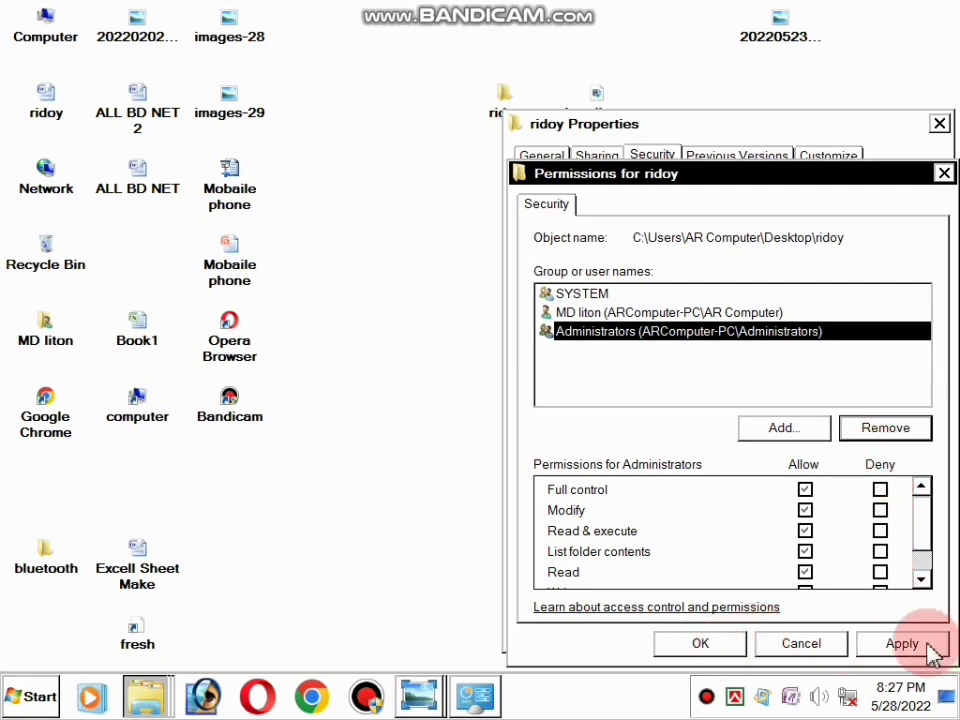
pyautogui.click(714, 652)
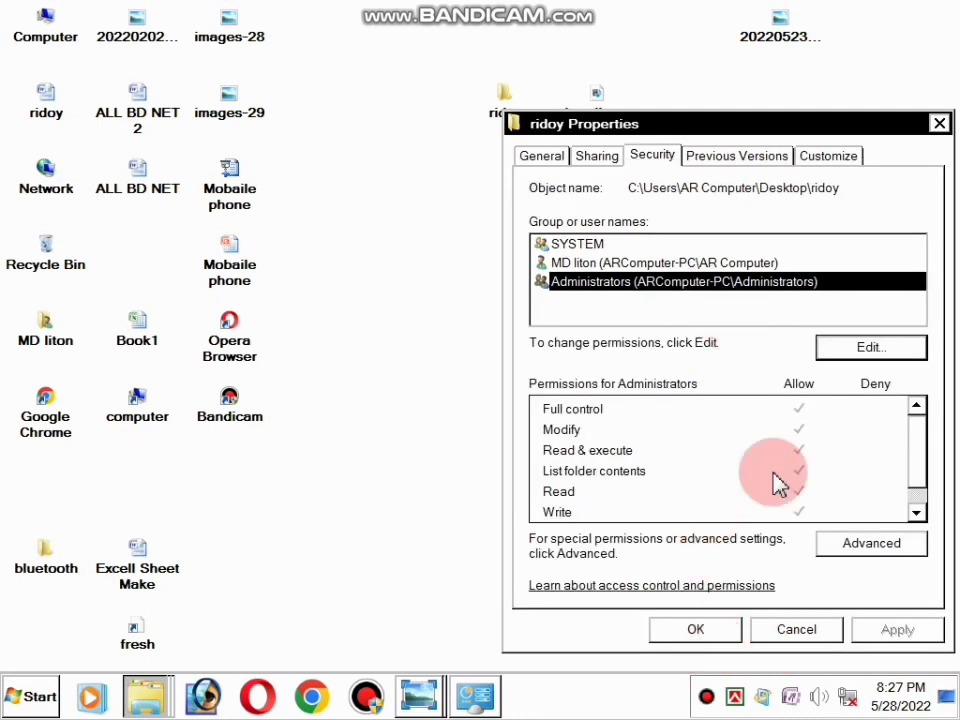
pyautogui.click(699, 630)
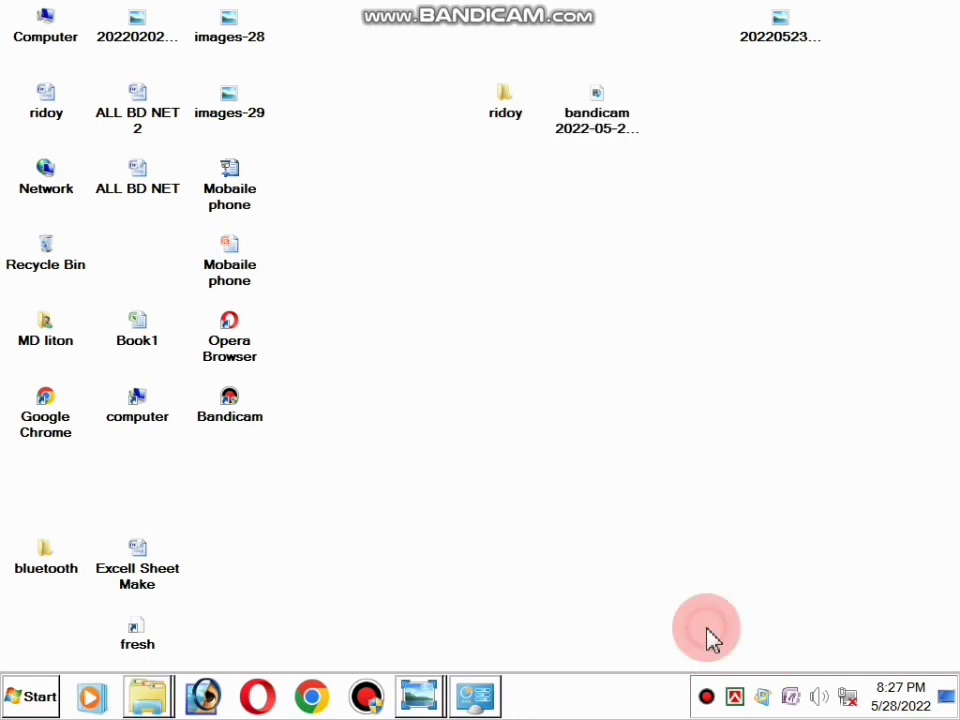
# Test access to the unlocked ridoy folder by viewing its image 20220523_070526, closing both windows and refreshing the desktop
pyautogui.rightClick(506, 218)
pyautogui.click(540, 266)
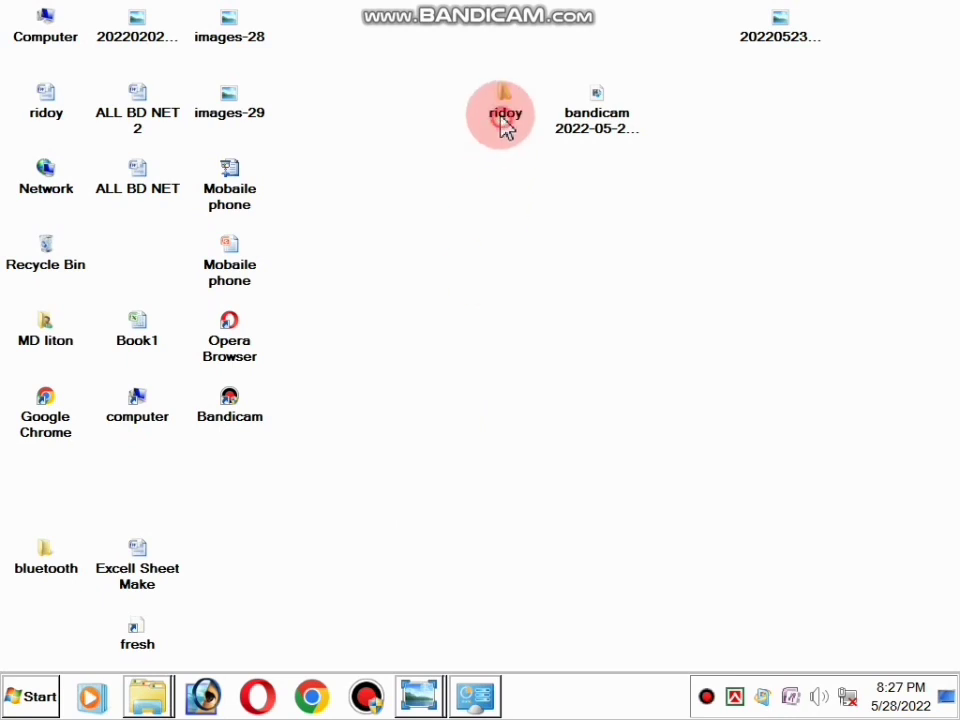
pyautogui.doubleClick(505, 118)
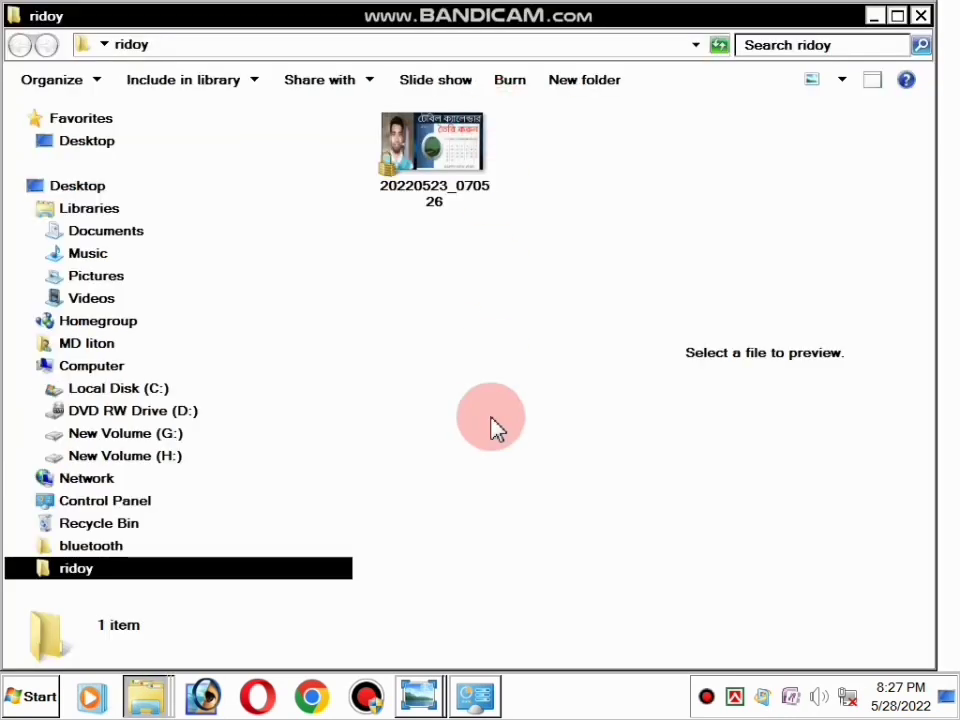
pyautogui.doubleClick(450, 176)
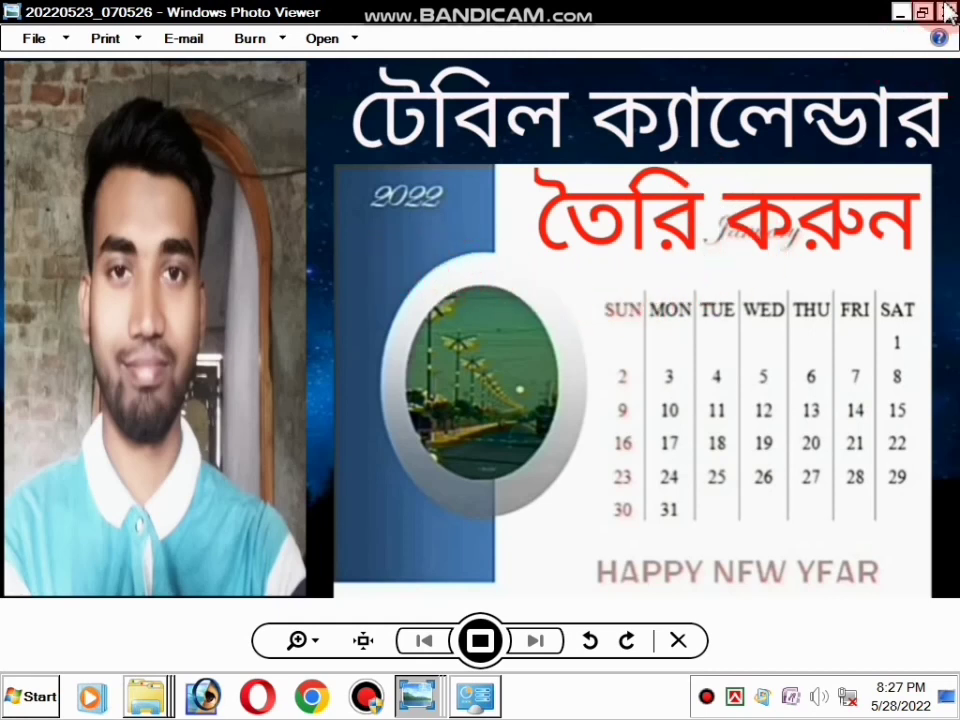
pyautogui.click(946, 14)
pyautogui.click(924, 16)
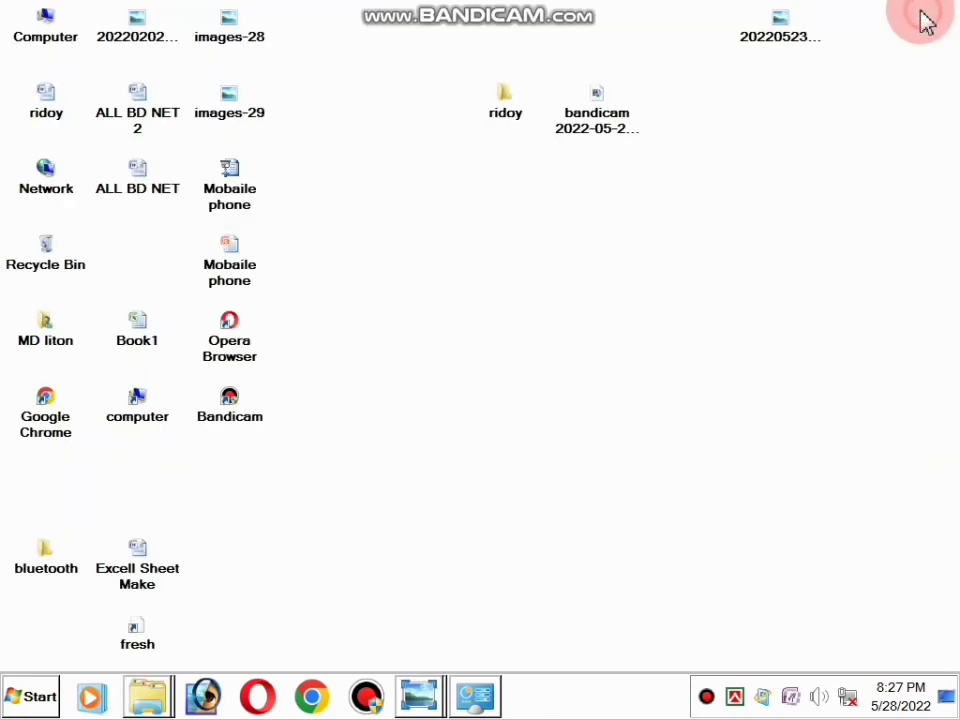
pyautogui.rightClick(670, 255)
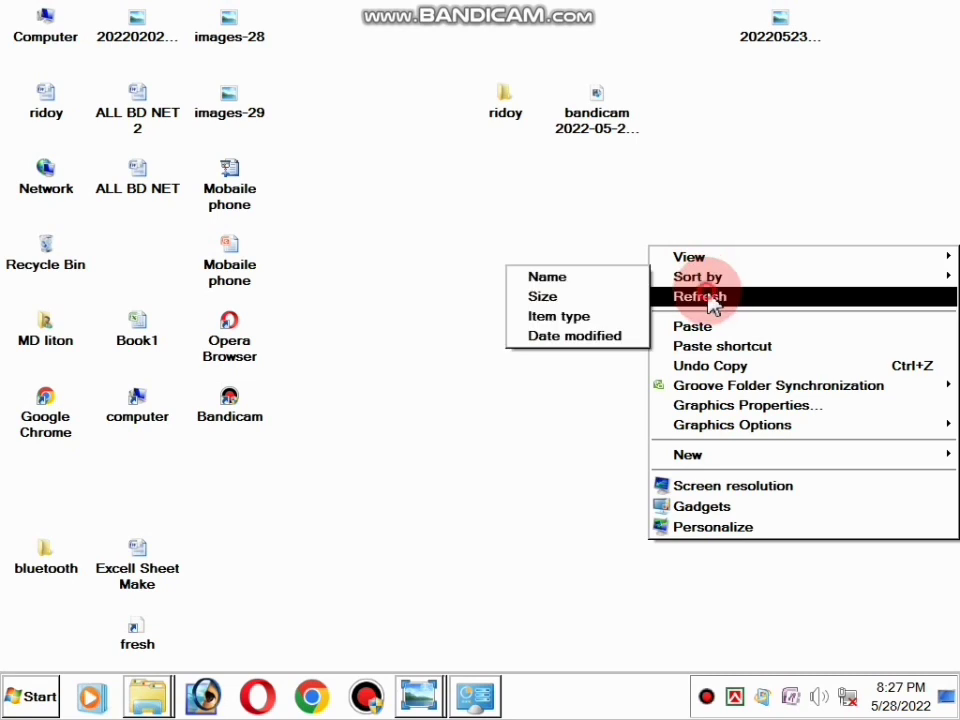
pyautogui.click(710, 299)
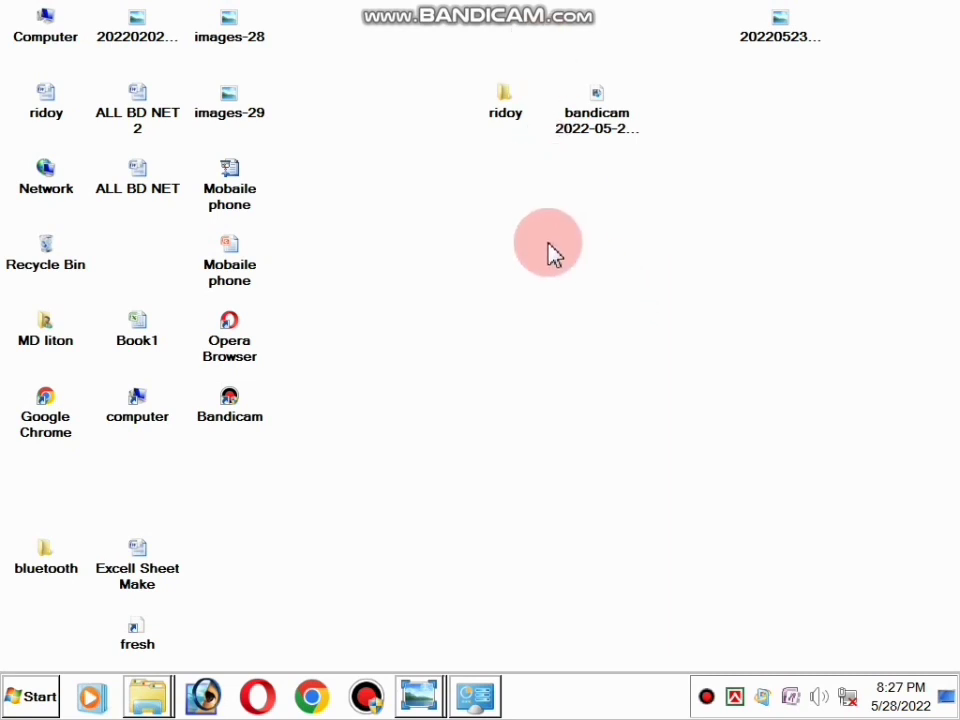